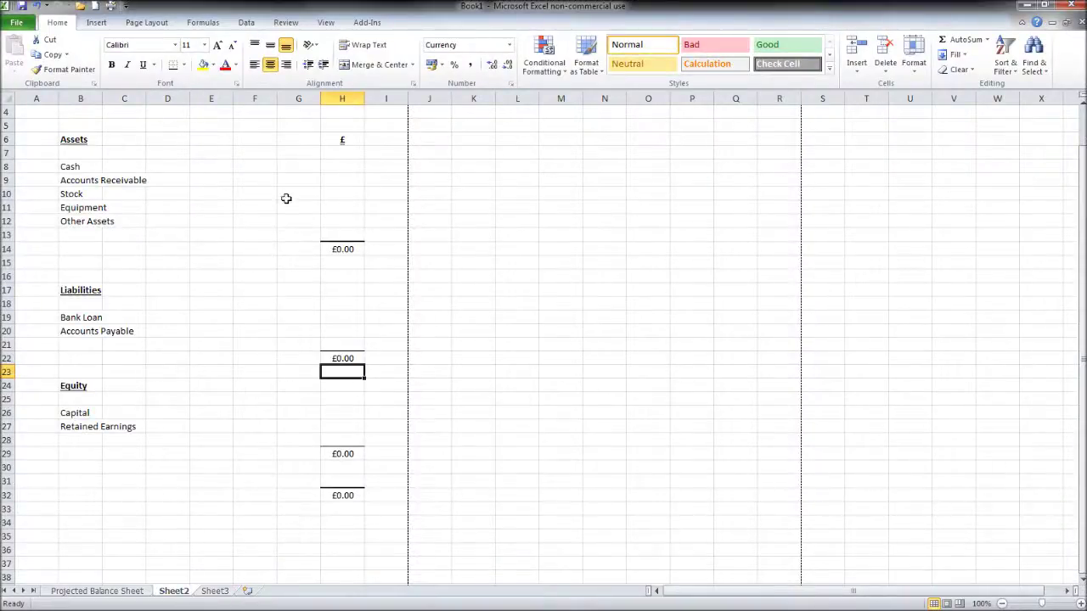
- Make the assets total in H14 and the grand total in H32 bold
left_click(305, 262)
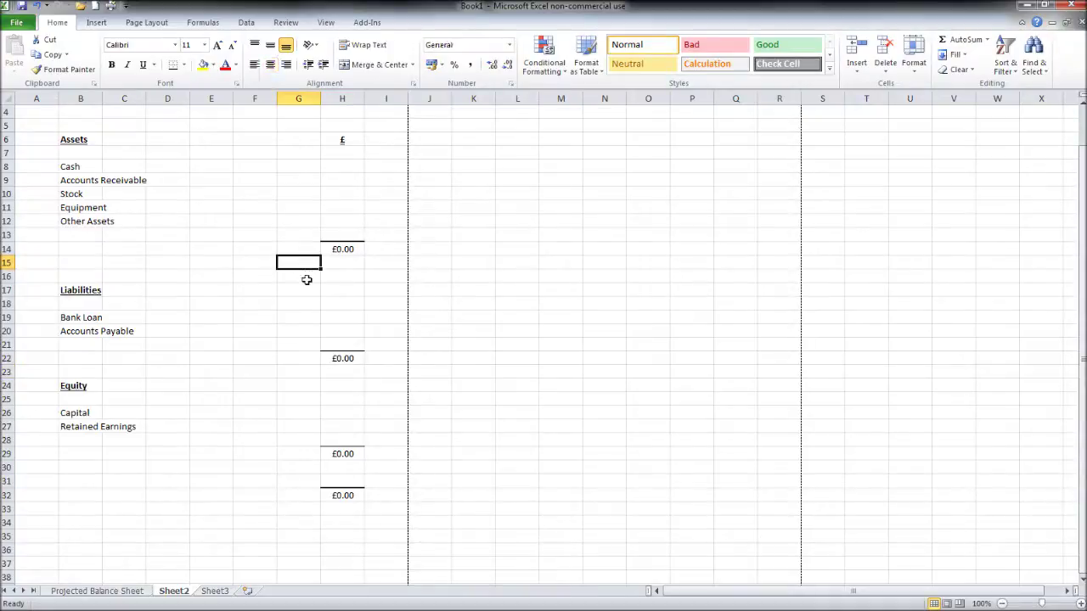
scroll(307, 282, "up", 1)
left_click(360, 287)
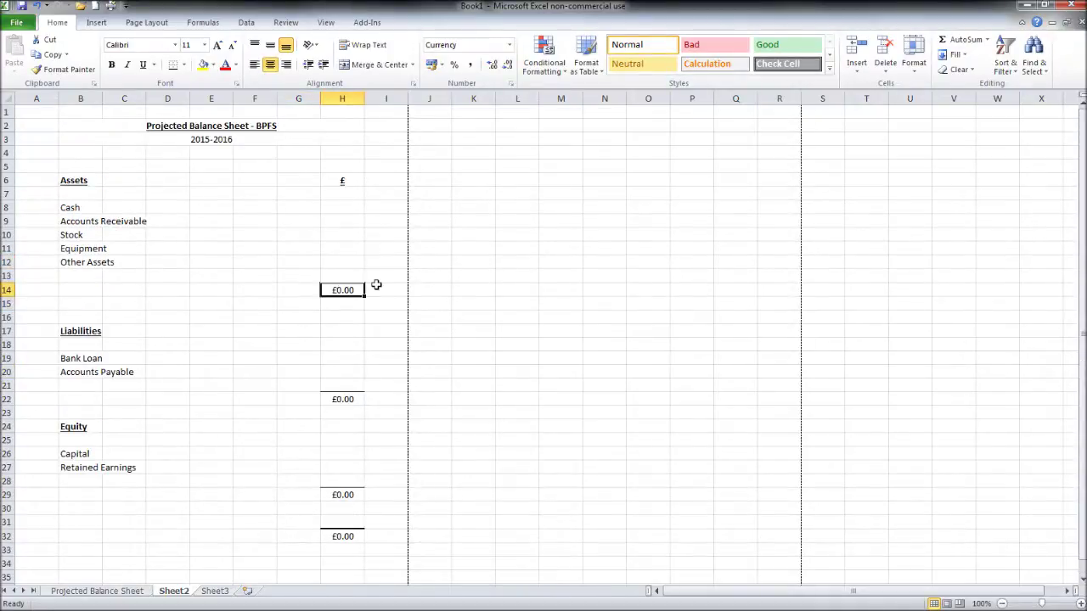
key("ctrl+b")
left_click(344, 535)
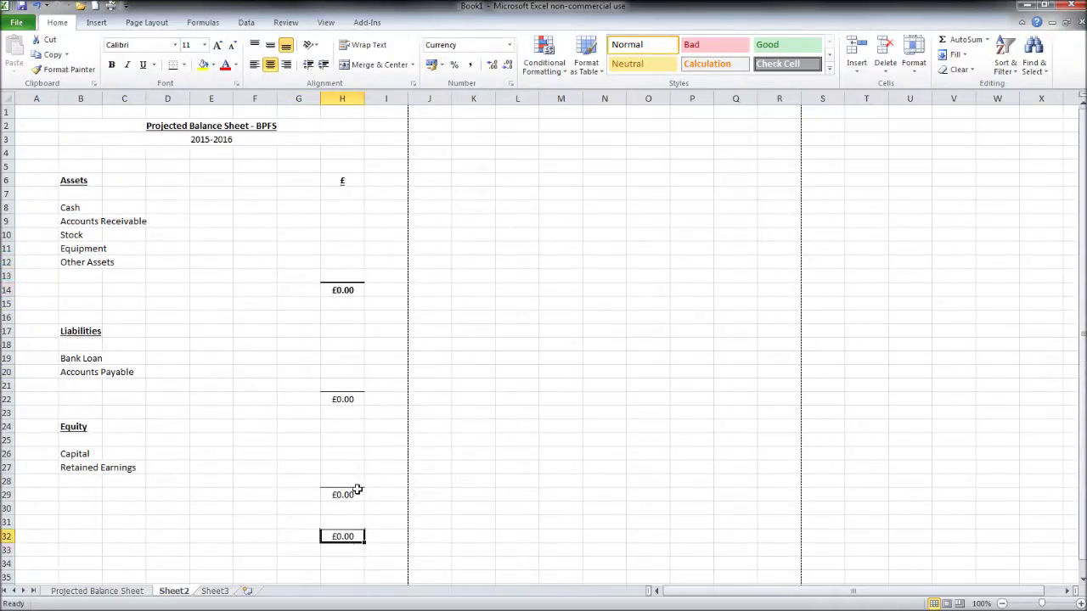
left_click(112, 66)
left_click(403, 330)
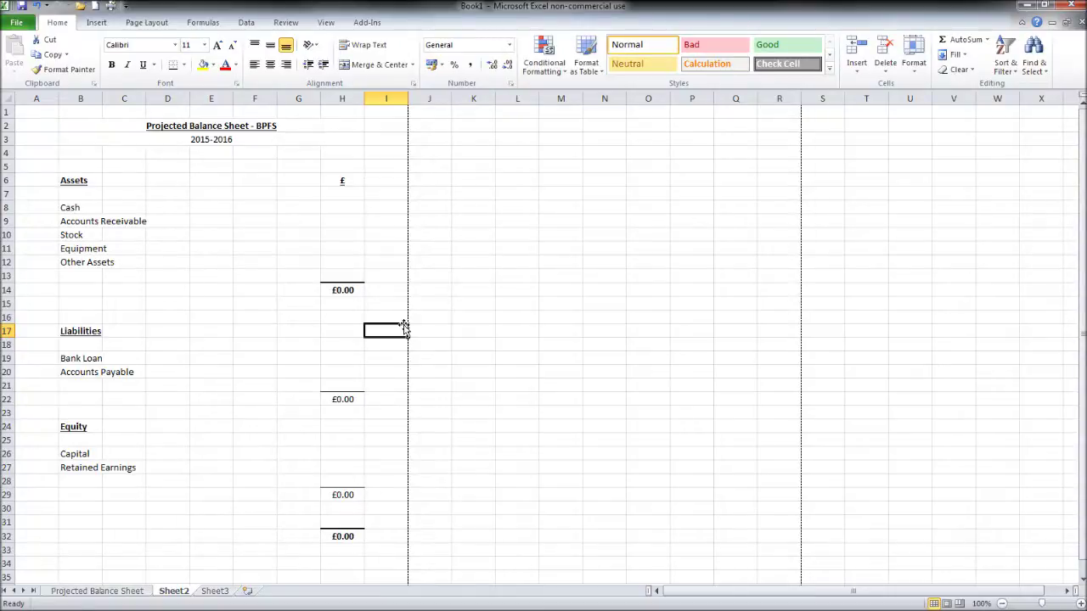
left_click(345, 210)
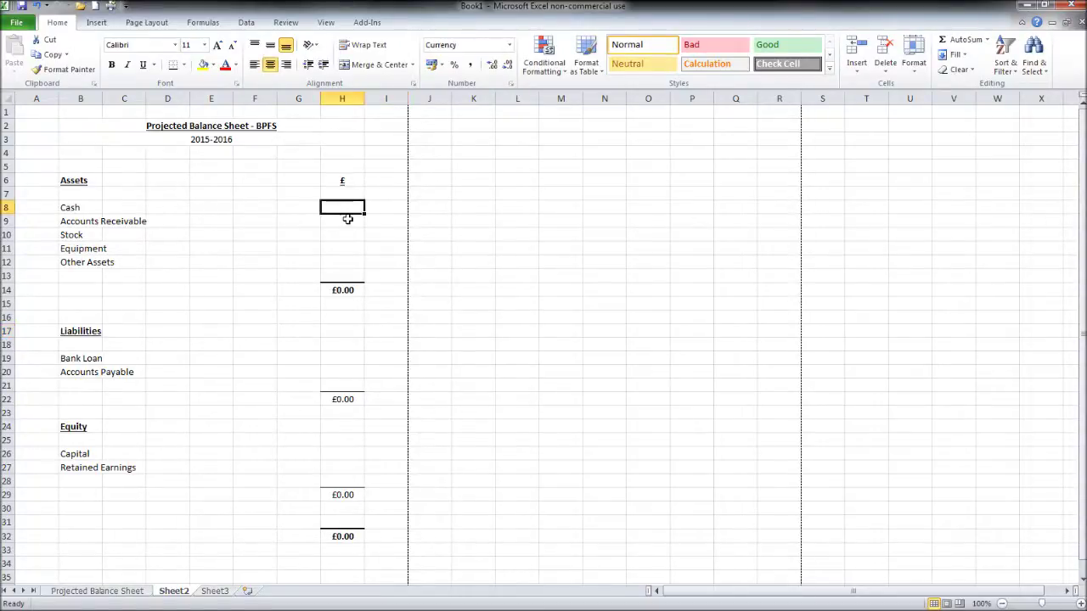
left_click(346, 223)
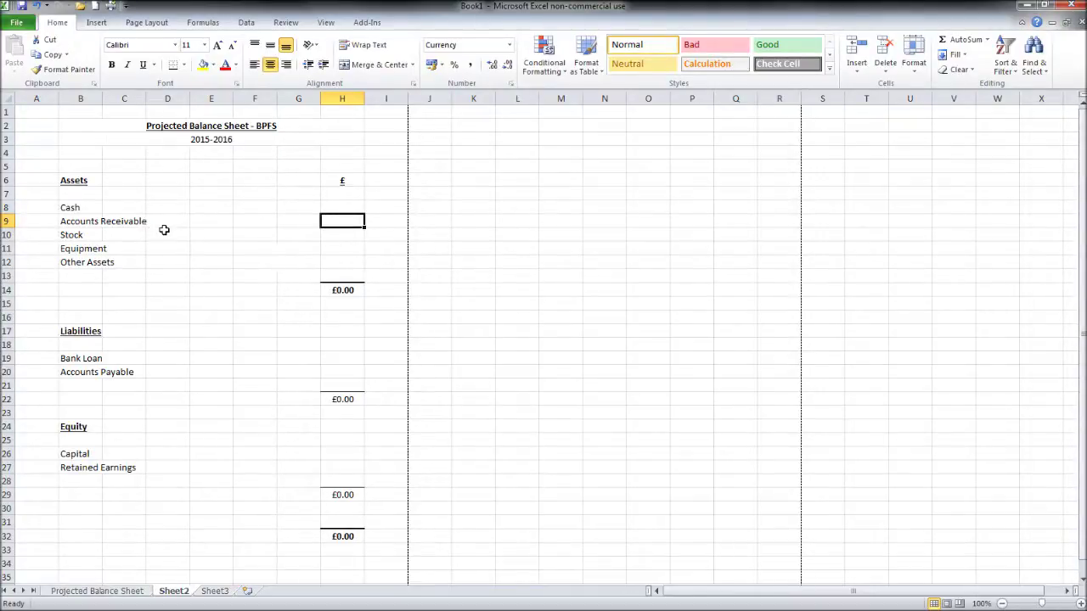
left_click(344, 208)
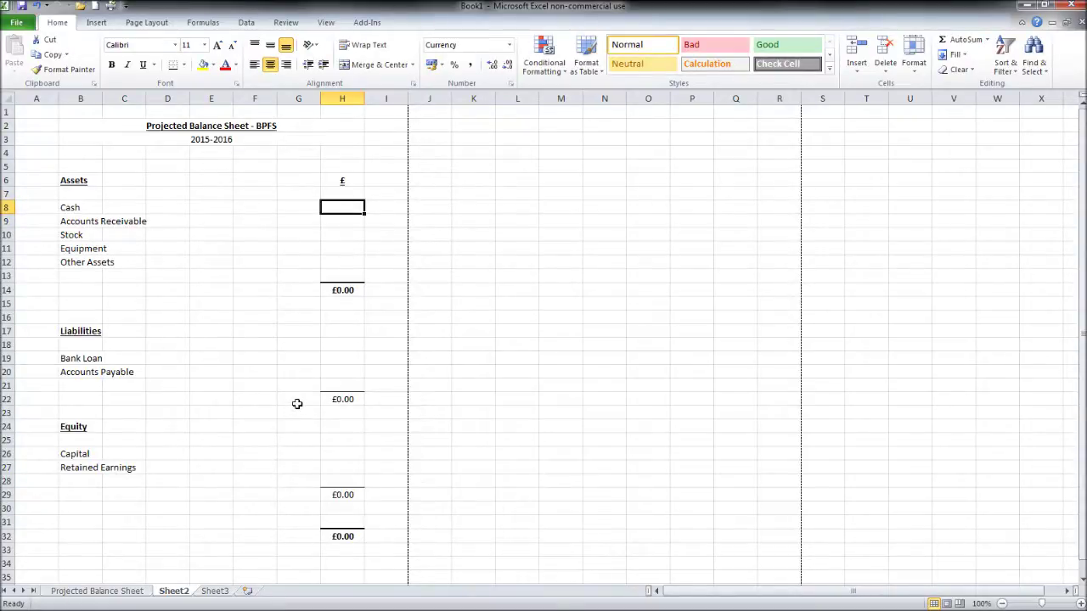
left_click(341, 289)
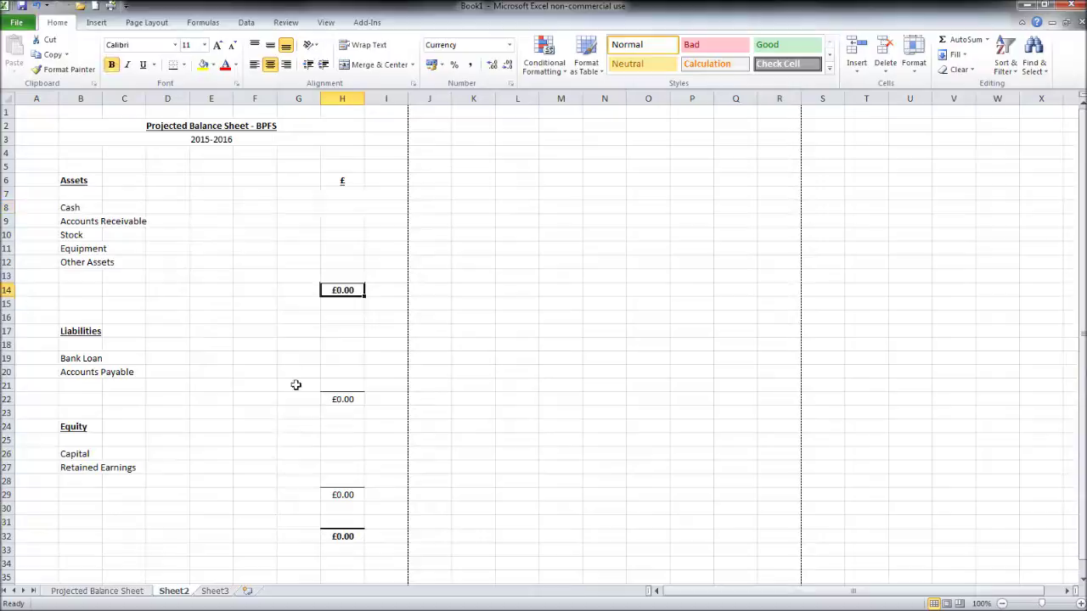
left_click(344, 550)
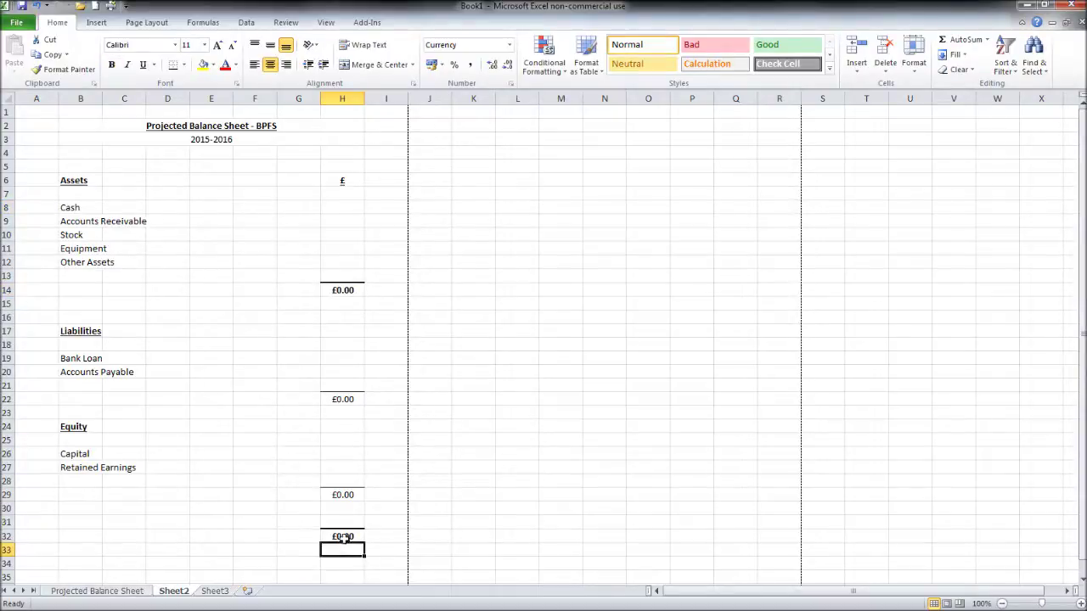
left_click(234, 341)
left_click(237, 448)
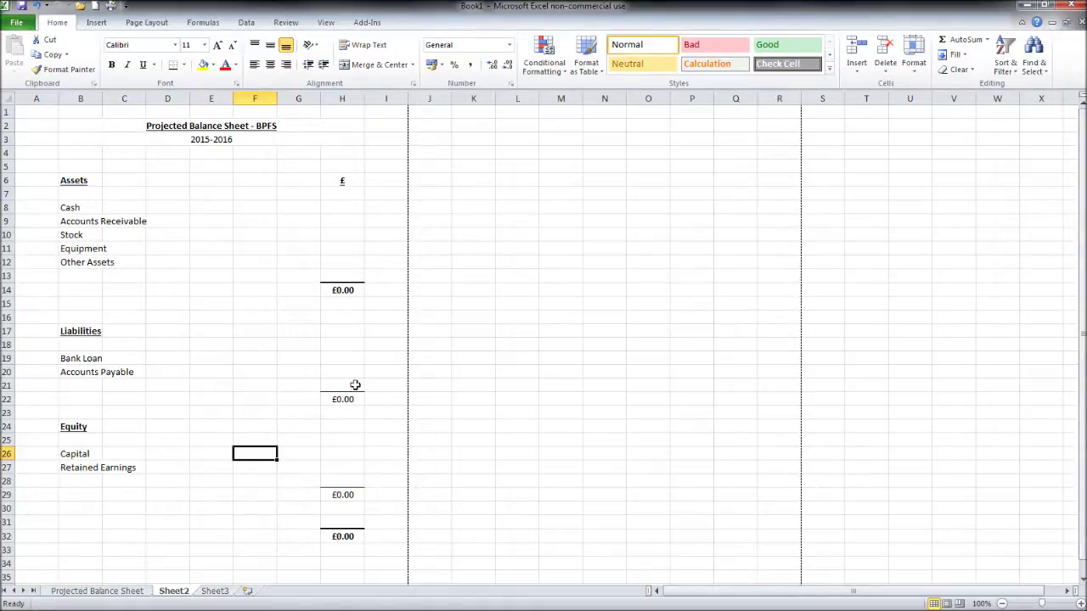
left_click(344, 534)
left_click(354, 290)
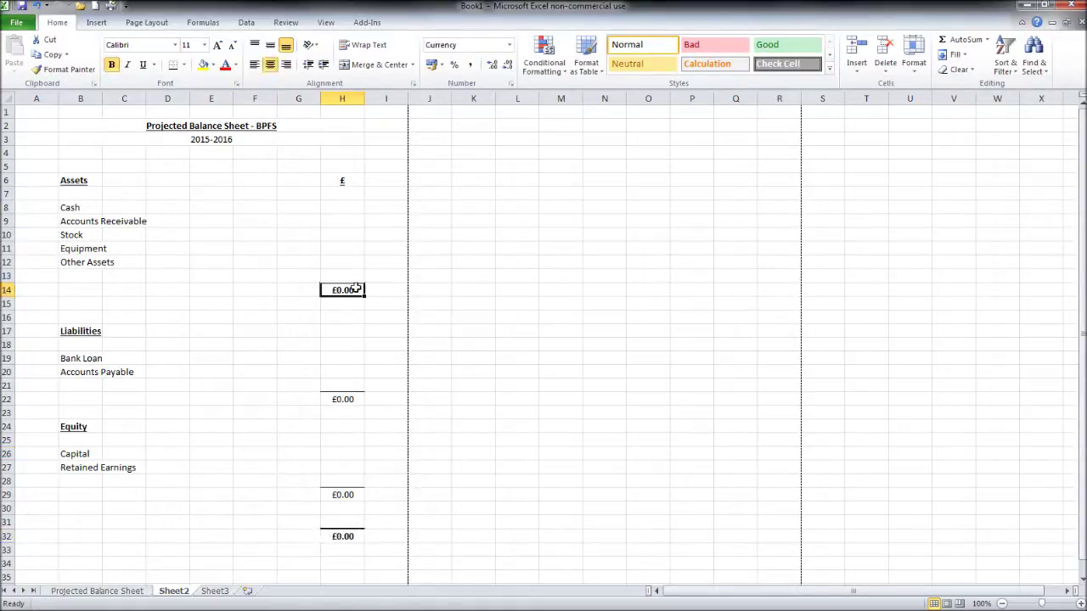
left_click(349, 531)
left_click(352, 290)
left_click(351, 535)
left_click(348, 289)
left_click(341, 206)
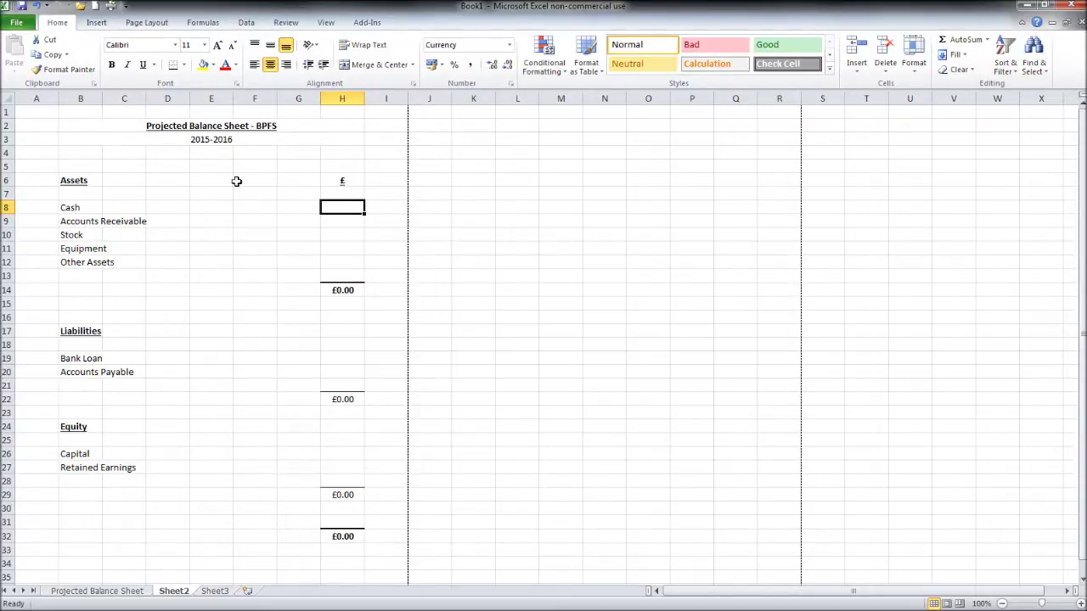
- Enter 15000 for Cash in H8 and 750 for Accounts Receivable in H9
left_click(85, 207)
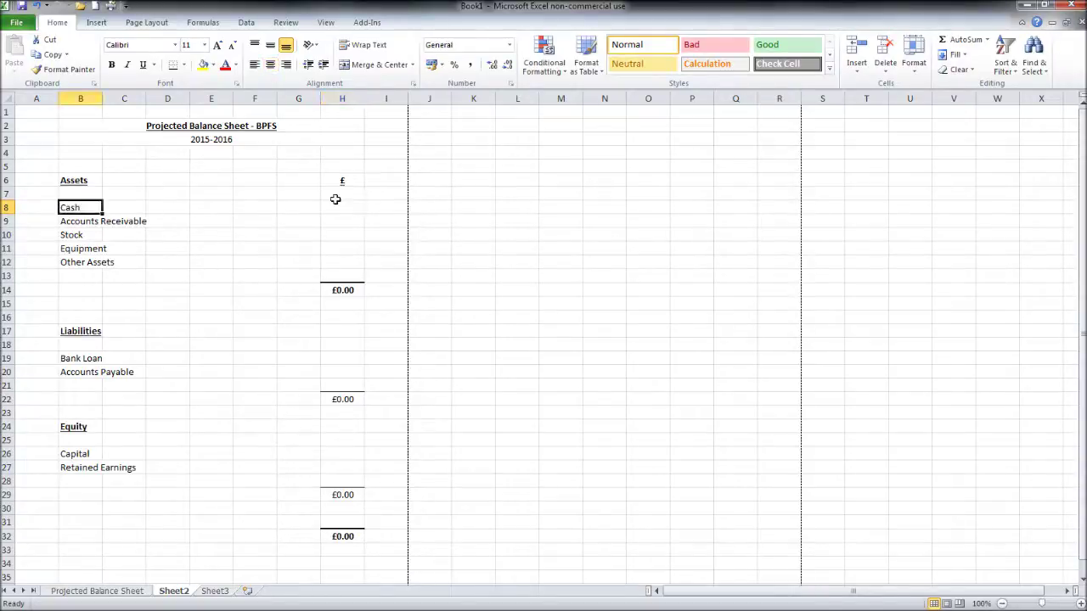
left_click(340, 206)
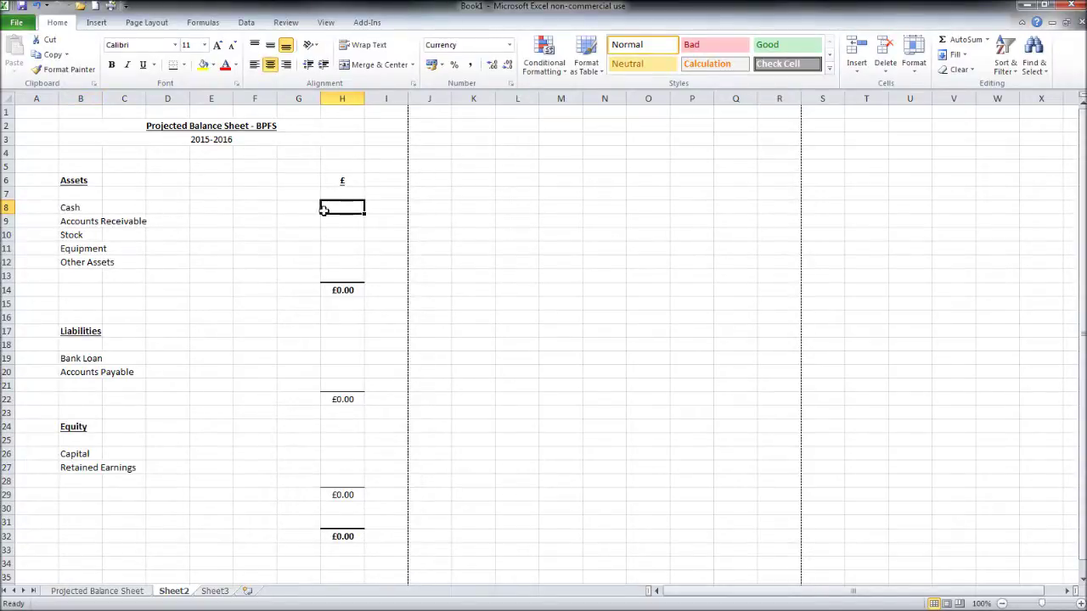
type("15000")
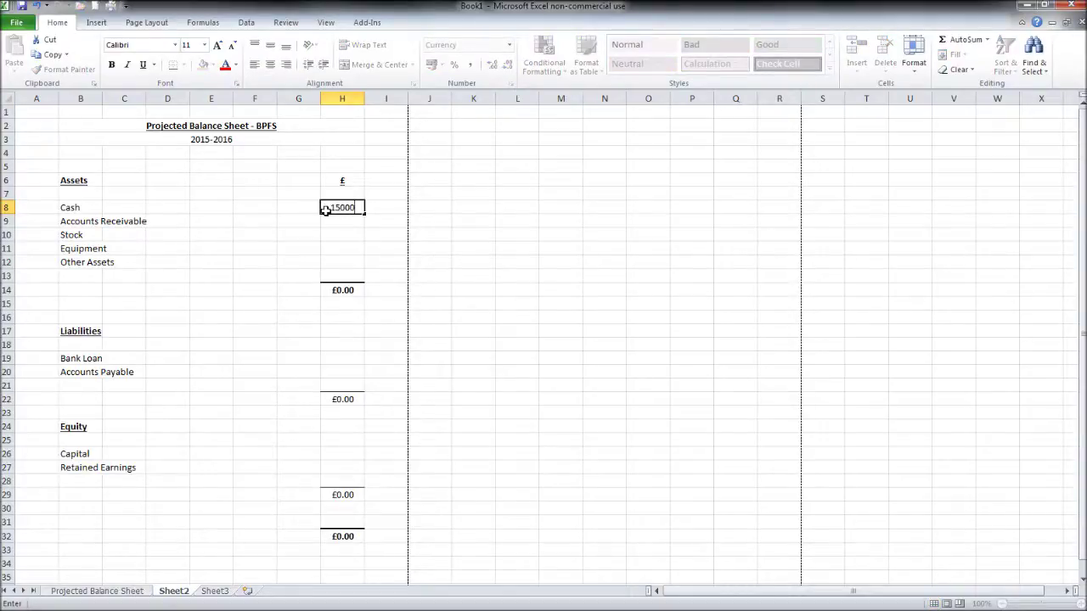
key("Return")
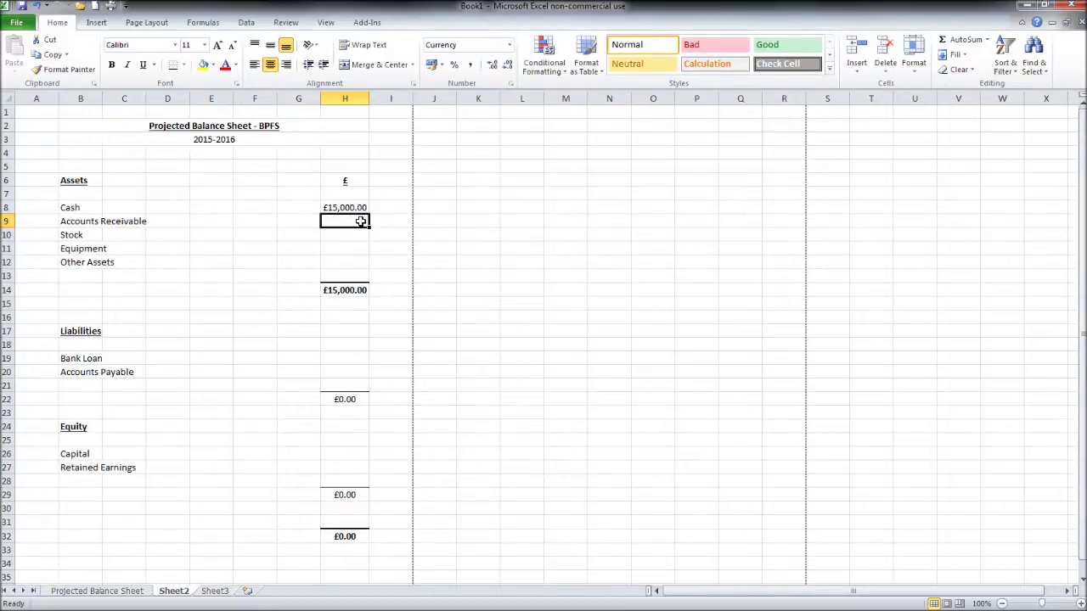
type("750")
key("Return")
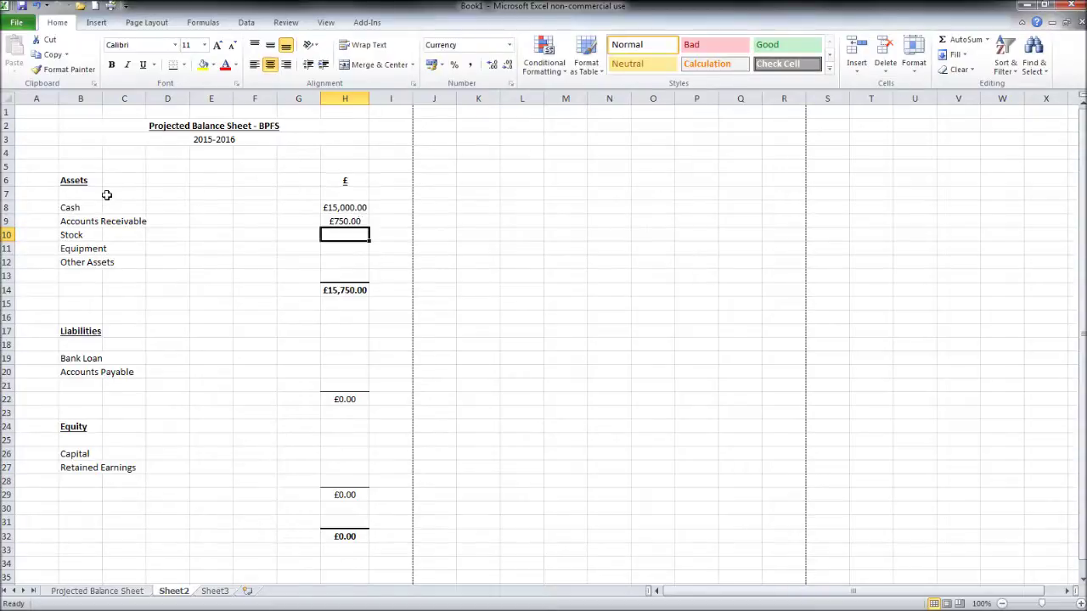
- Enter Stock 3500, Equipment 3000 and Other Assets 100 in H10 to H12
left_click(126, 224)
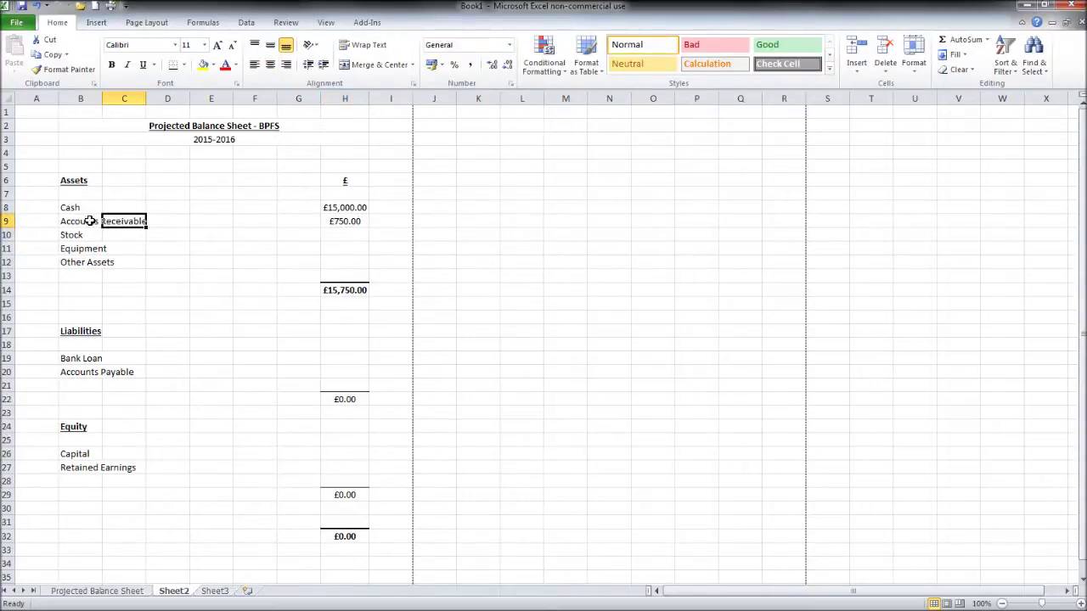
left_click(89, 221)
left_click(348, 225)
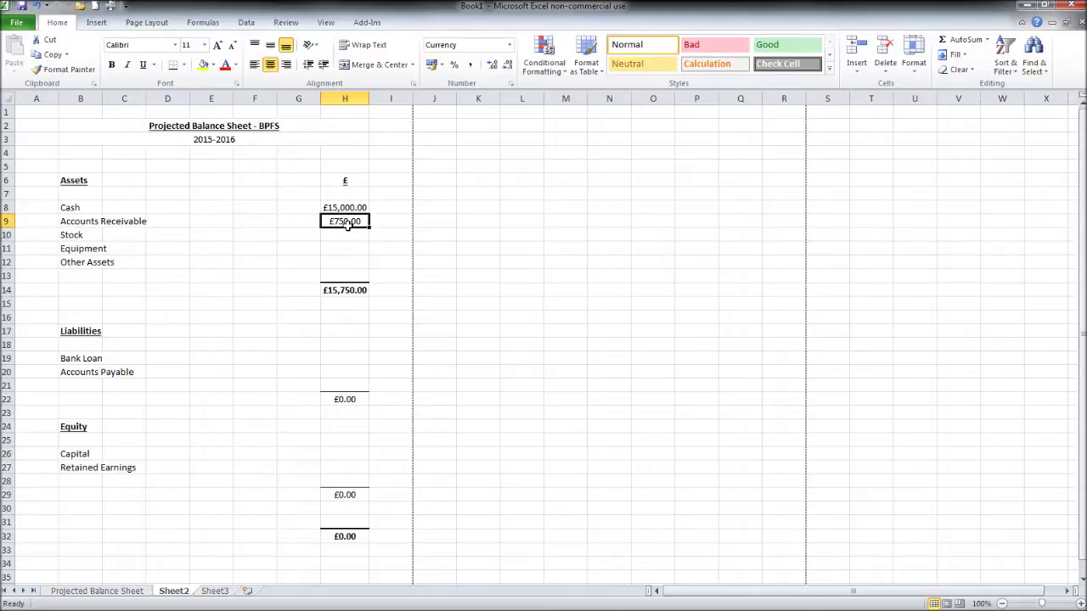
key("Down")
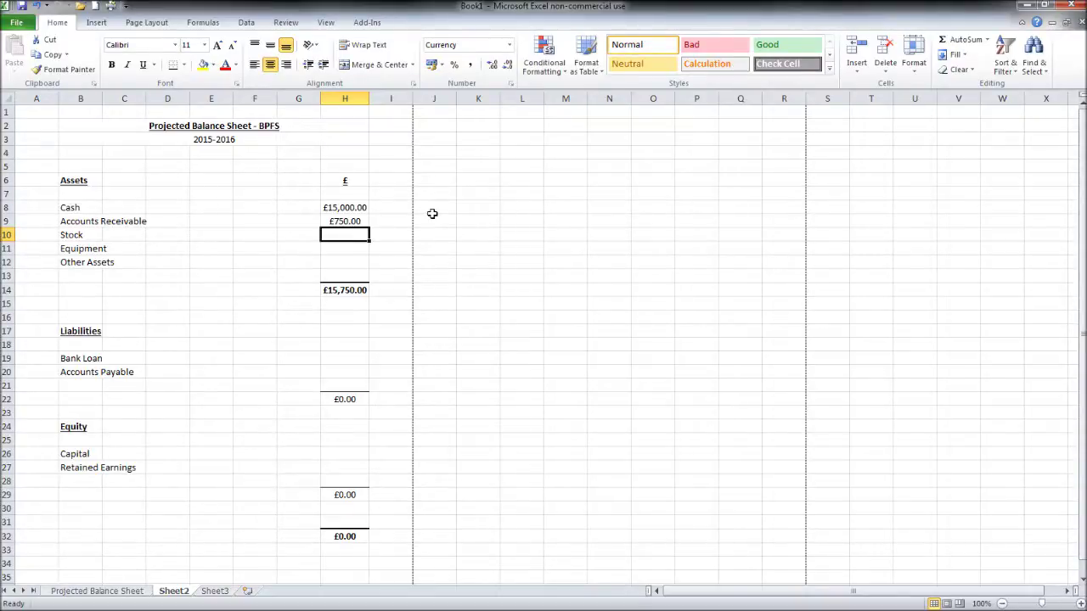
type("3500")
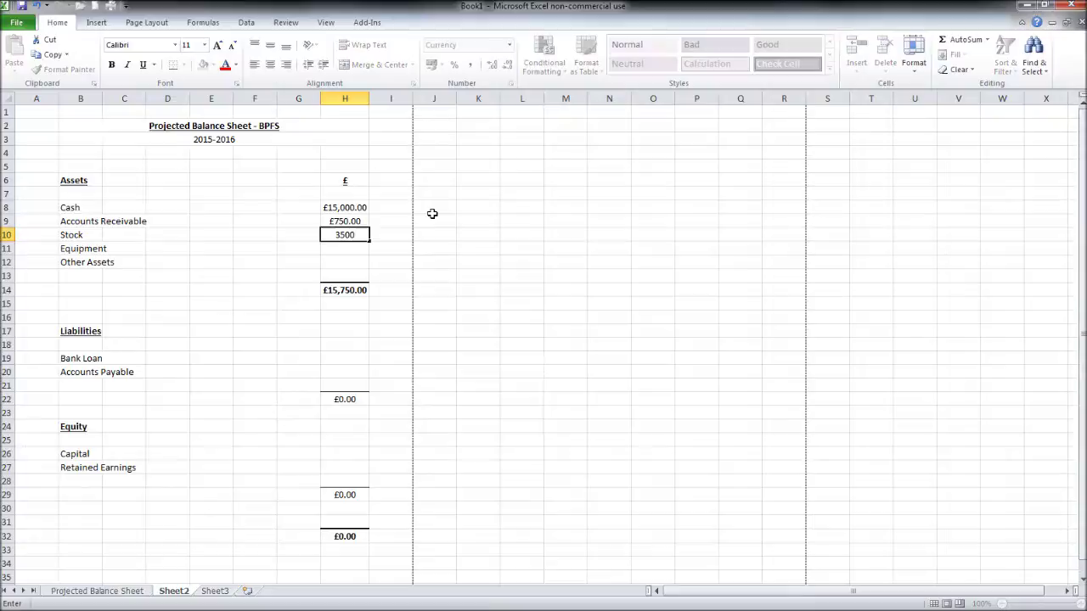
key("Return")
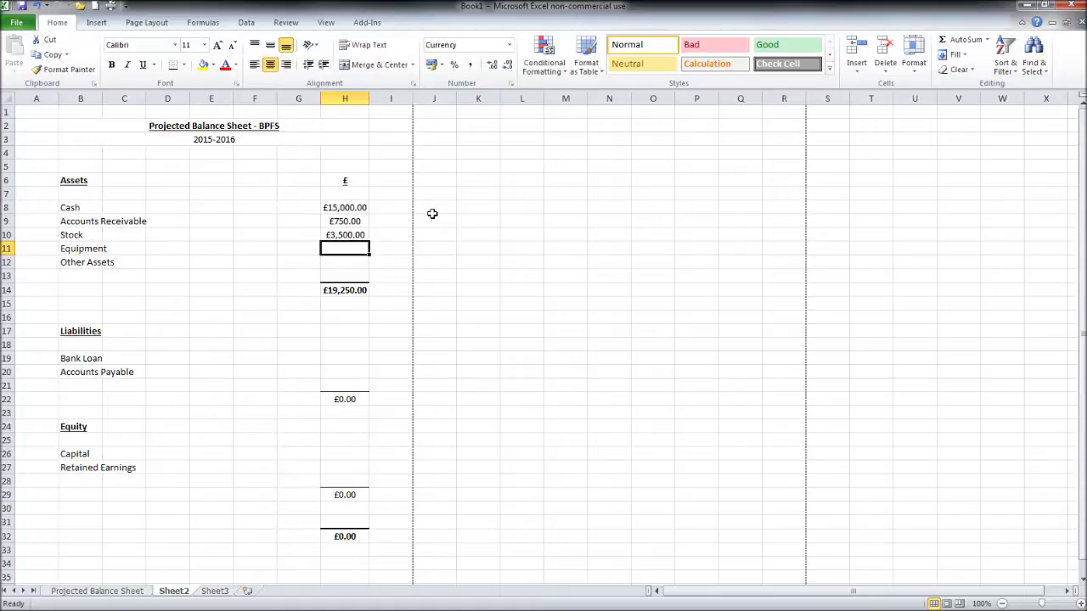
type("3000")
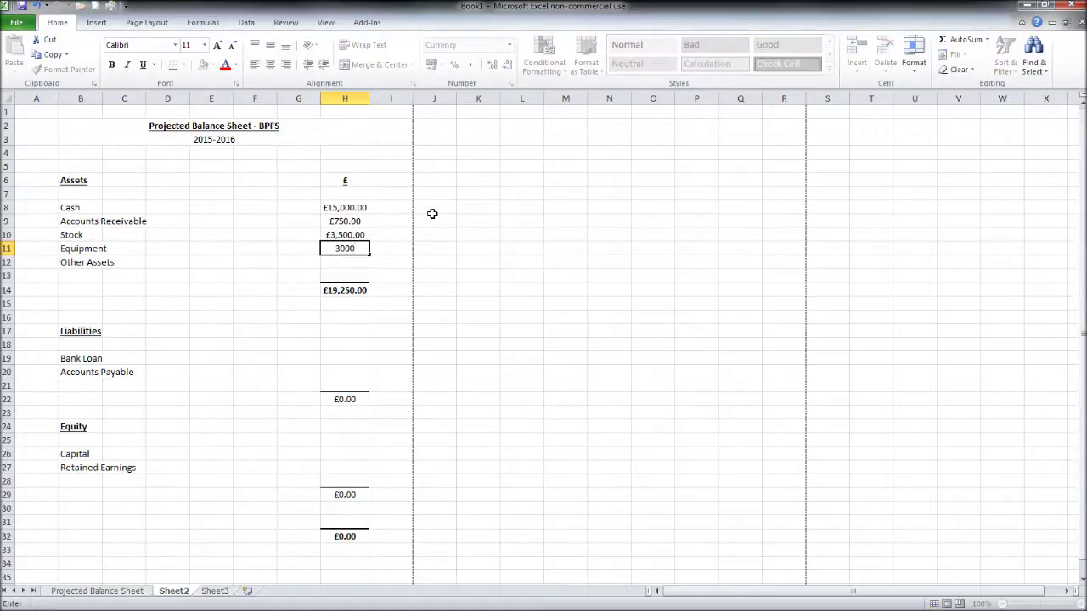
key("Return")
type("100")
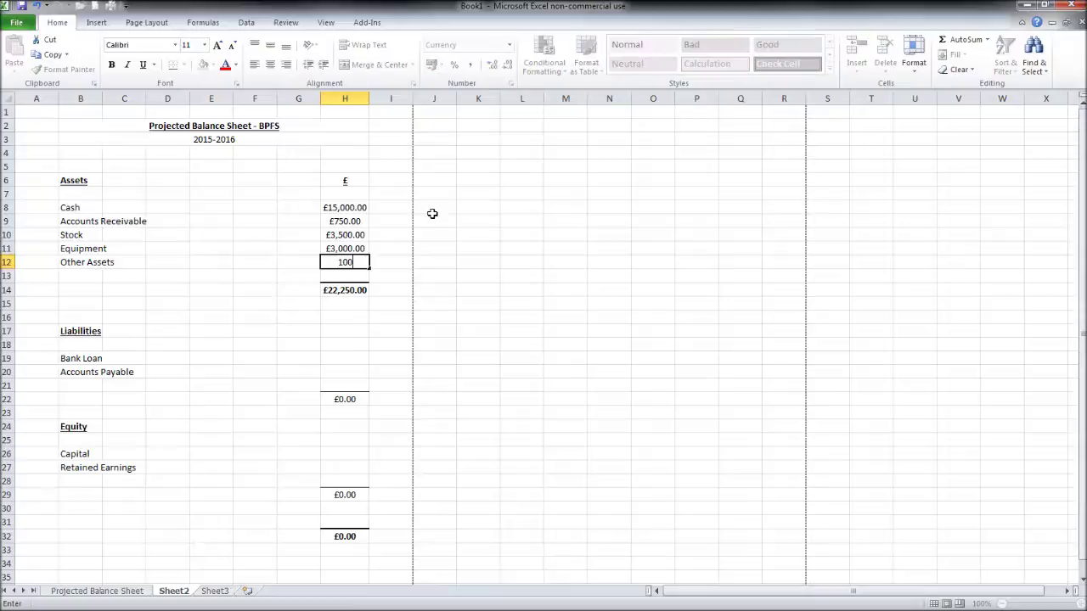
key("Return")
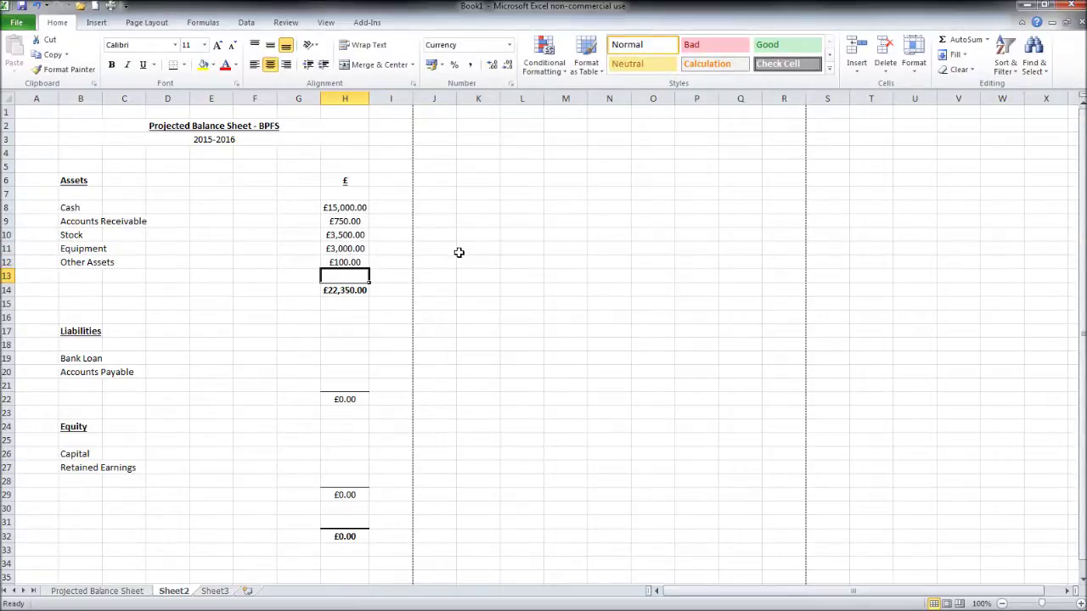
scroll(408, 253, "down", 1)
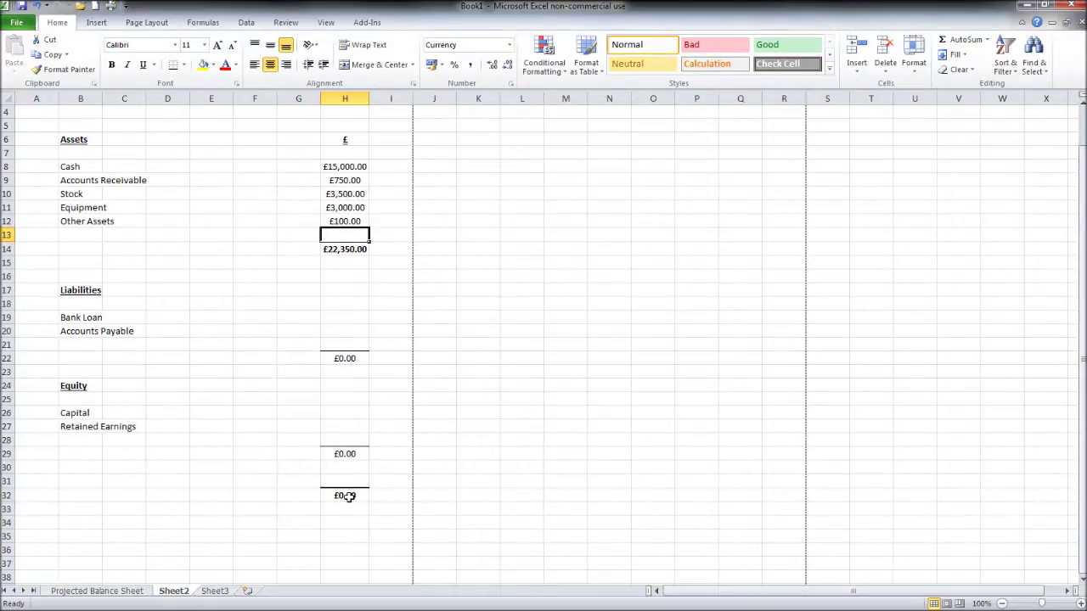
- Enter the Bank Loan amount in H19, revising it from 18000 to 18531
left_click(81, 319)
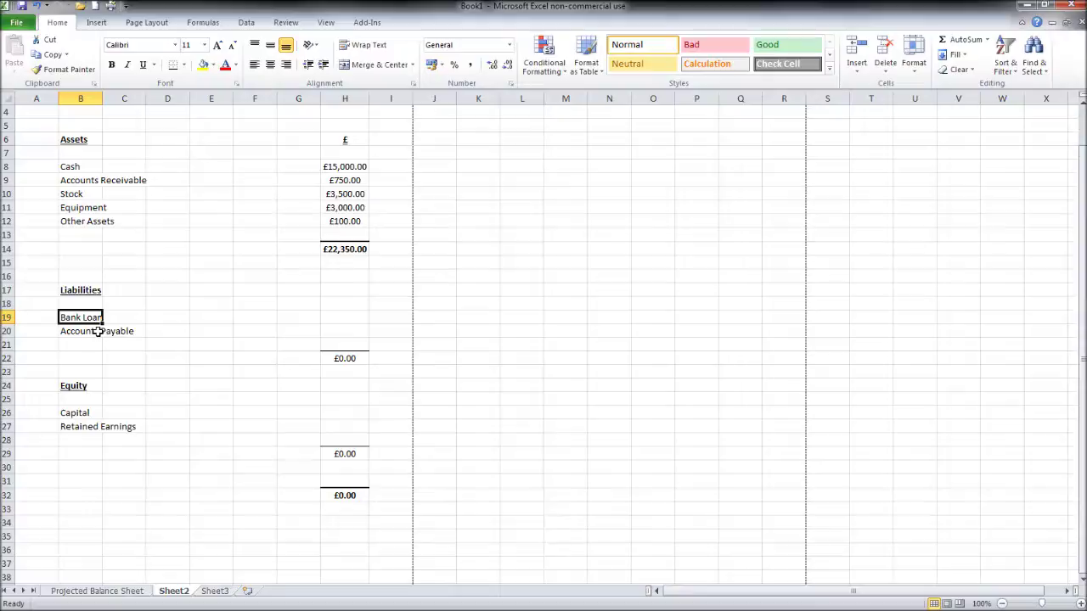
left_click(345, 316)
type("18000")
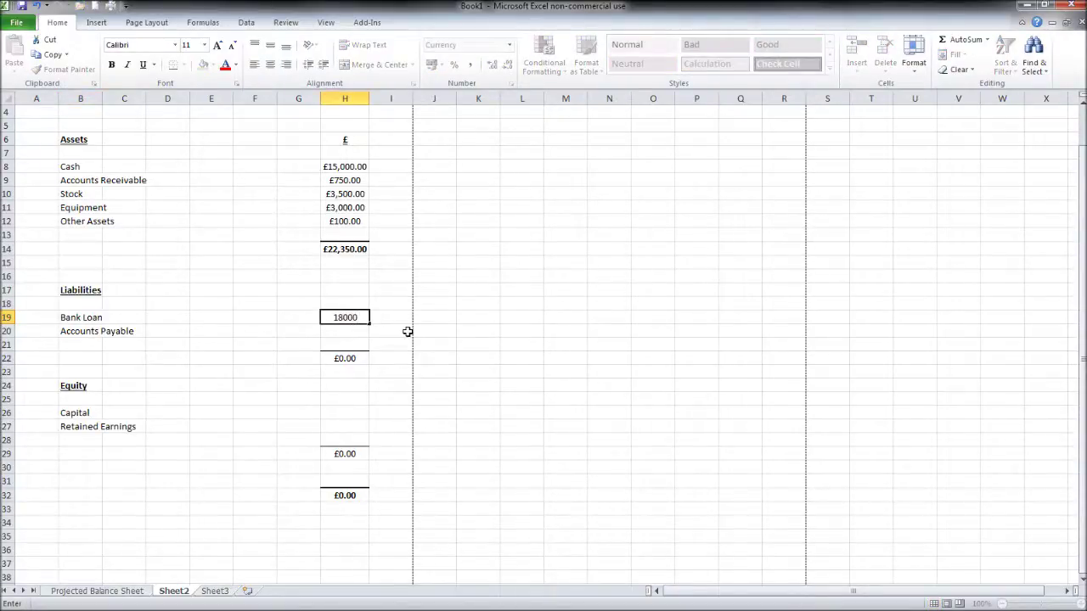
key("Return")
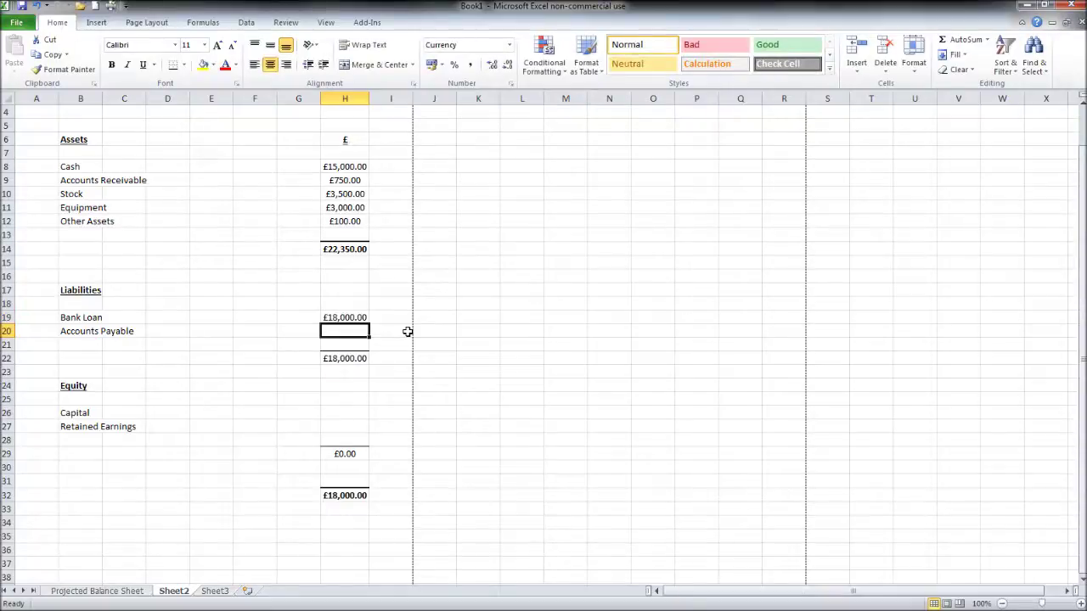
left_click(364, 320)
left_click(91, 318)
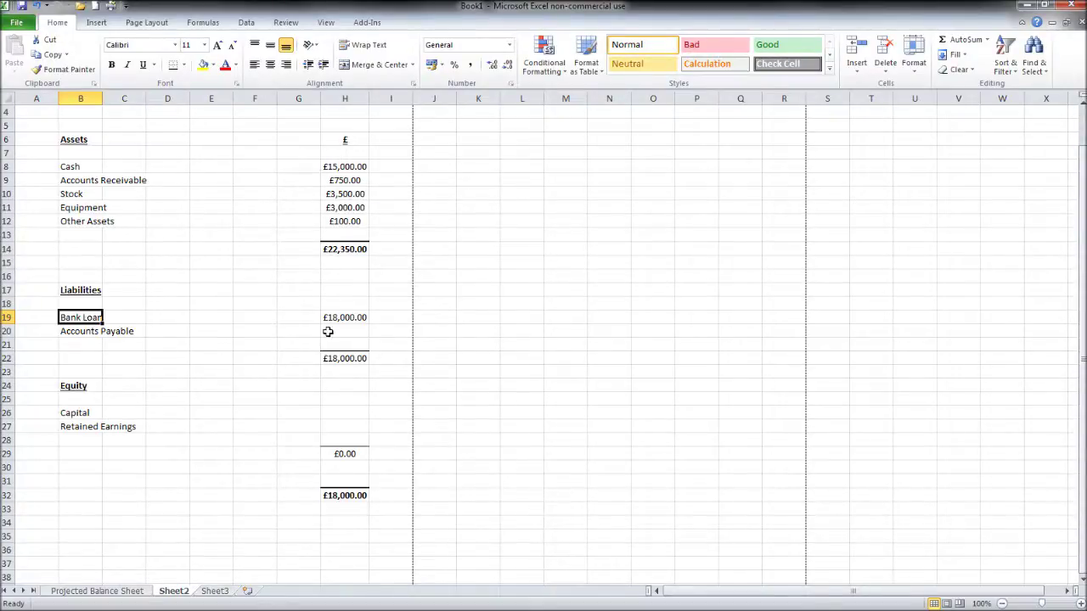
left_click(348, 315)
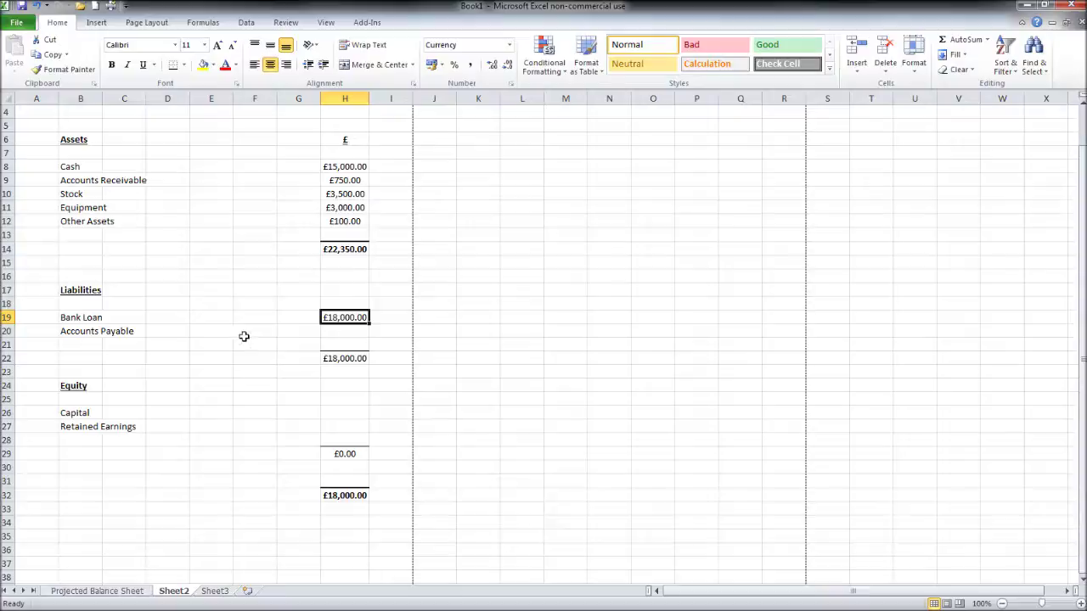
key("Right")
key("Right")
key("Left")
key("Left")
type("18")
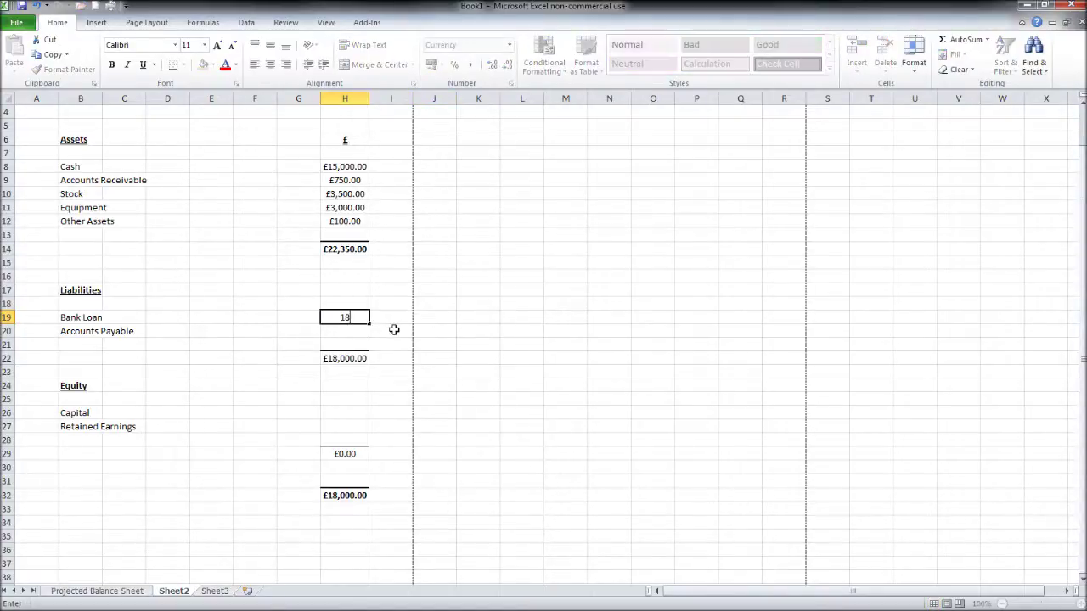
type("531")
key("Return")
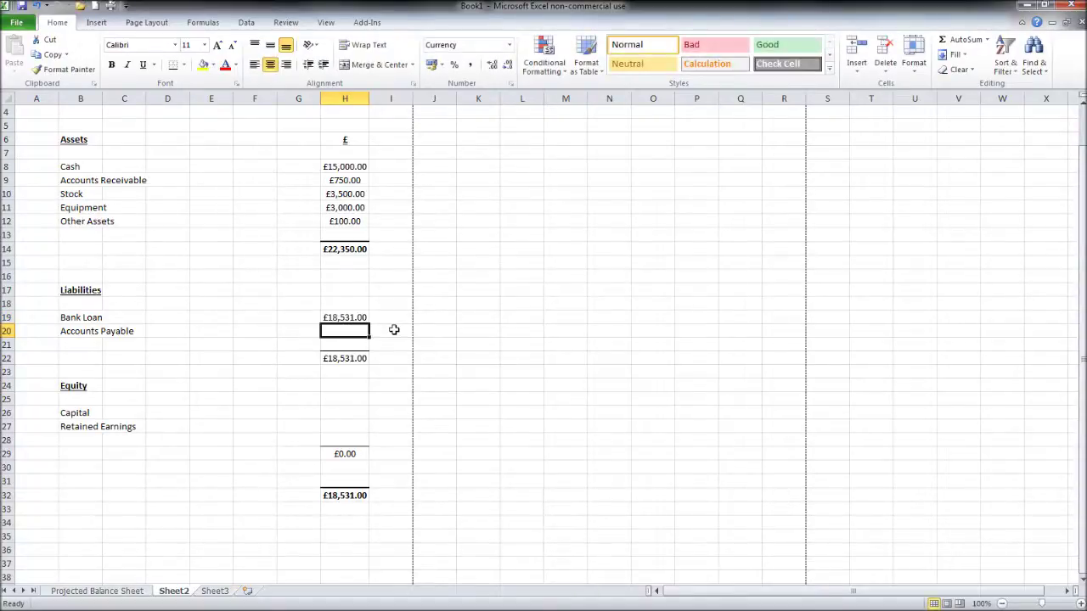
- Enter 2000 for Accounts Payable in H20
left_click(99, 335)
left_click(345, 330)
type("2000")
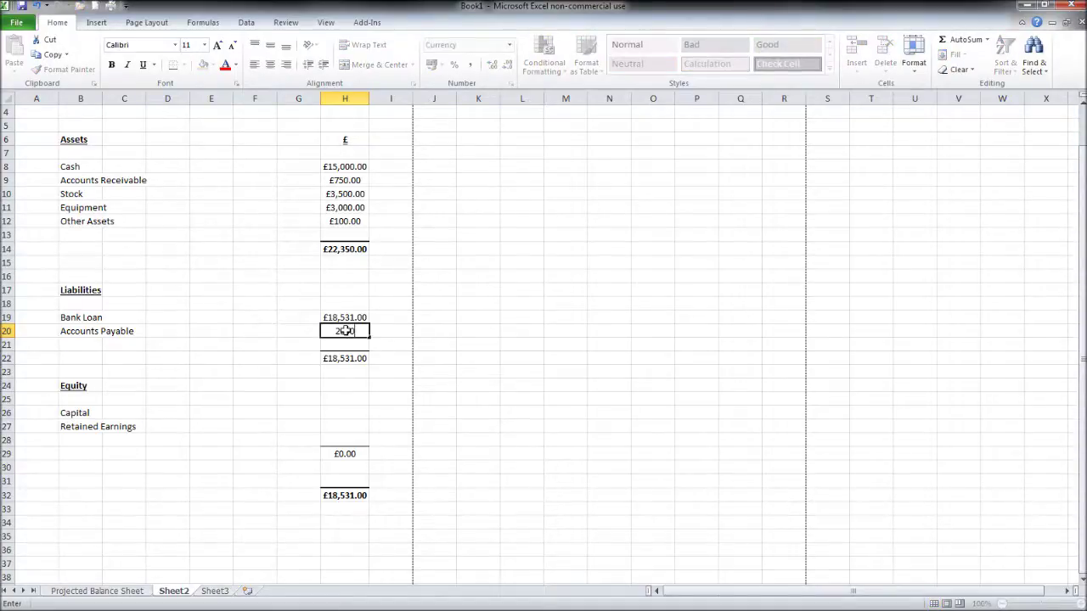
key("Return")
scroll(345, 331, "down", 2)
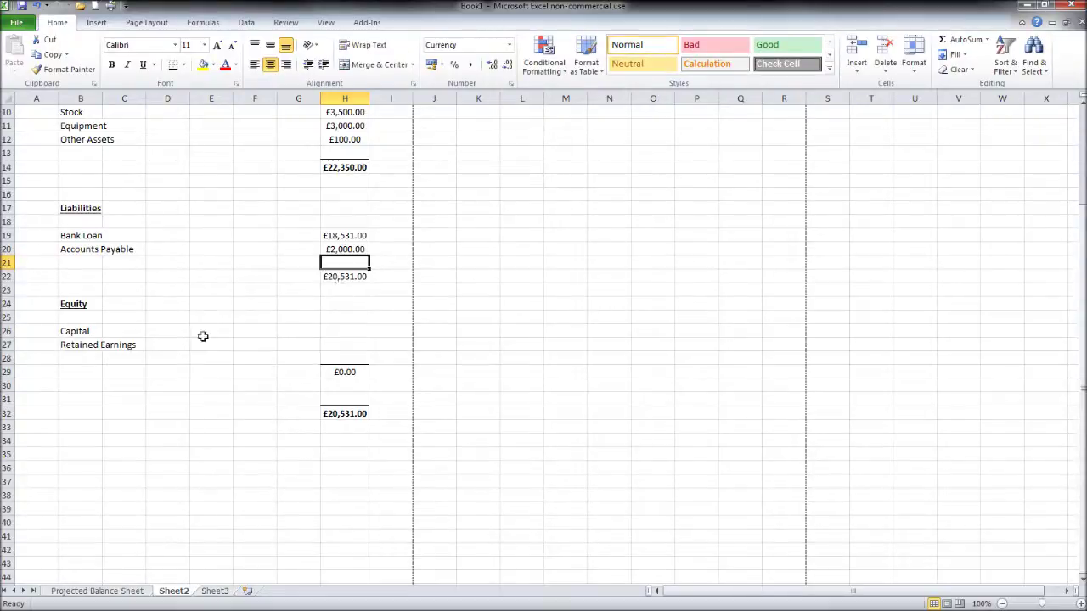
- Enter 1500 as the Capital amount in H26
left_click(357, 330)
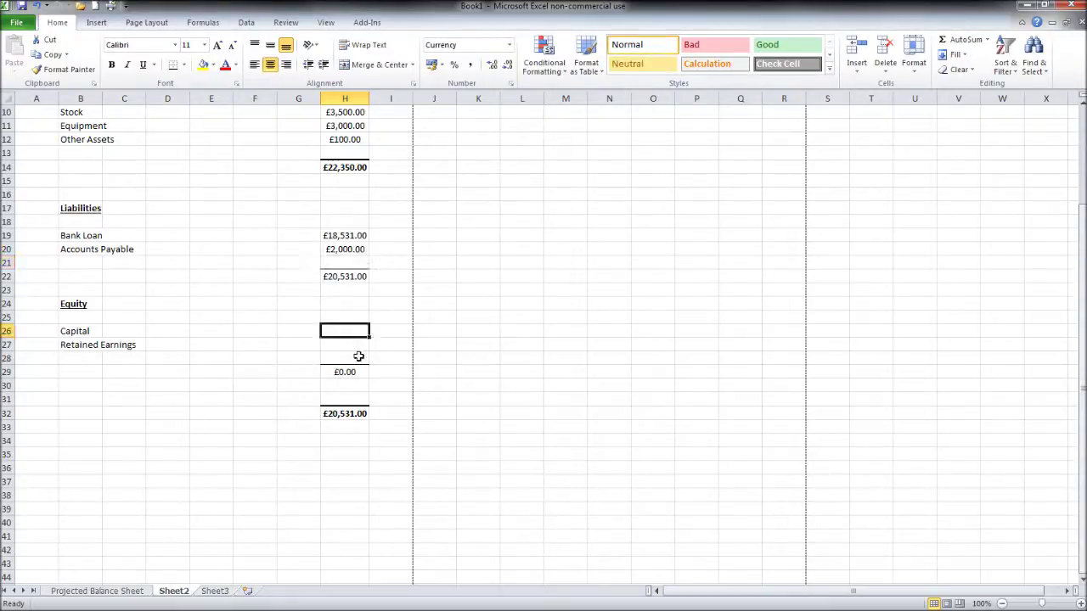
left_click(348, 344)
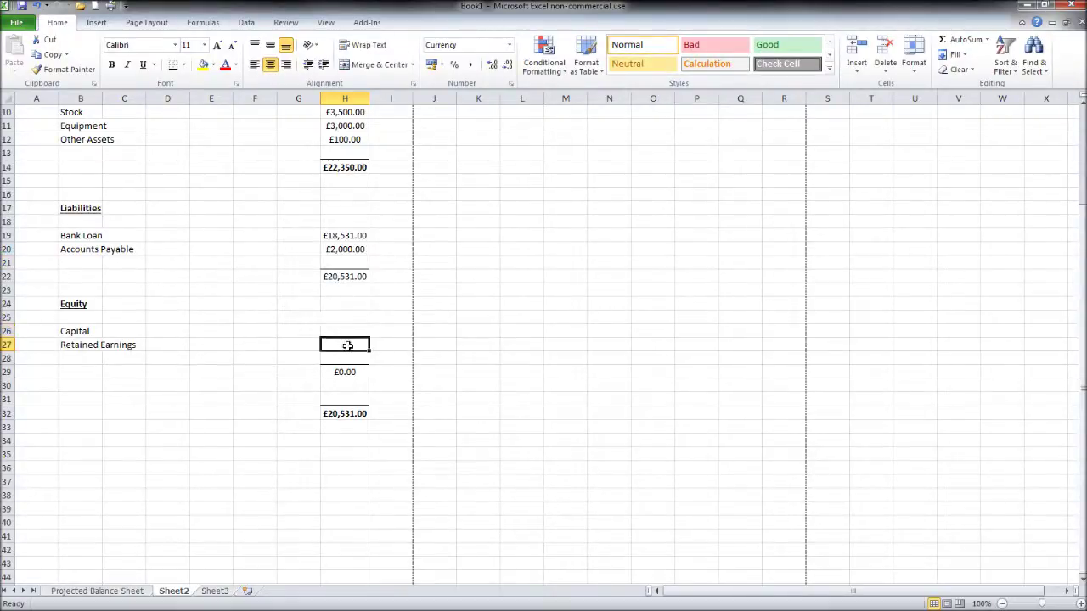
left_click(74, 331)
left_click(336, 327)
type("1500")
key("Return")
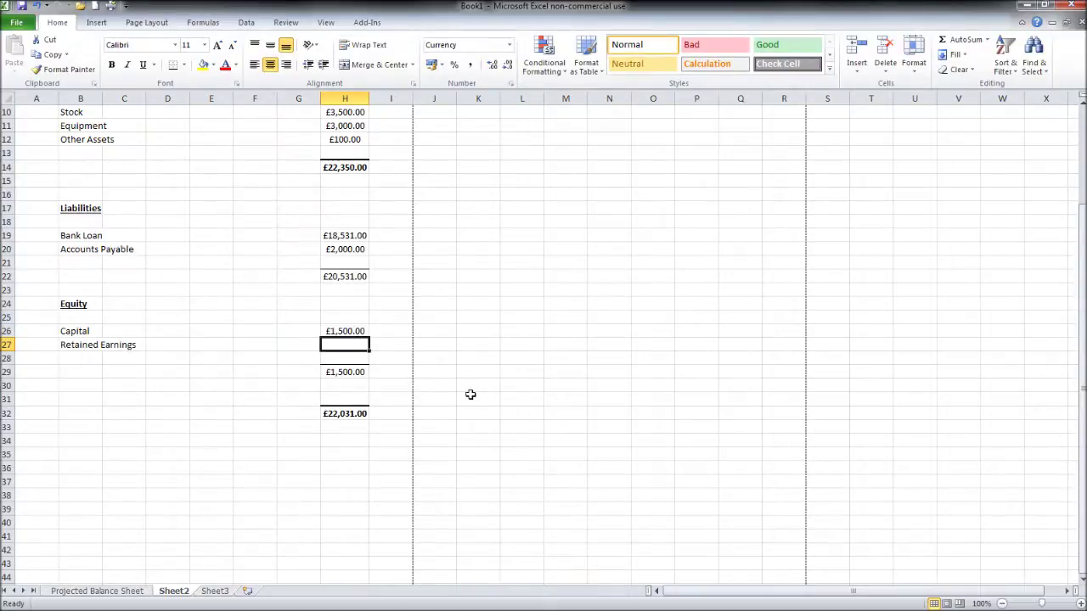
scroll(471, 397, "up", 1)
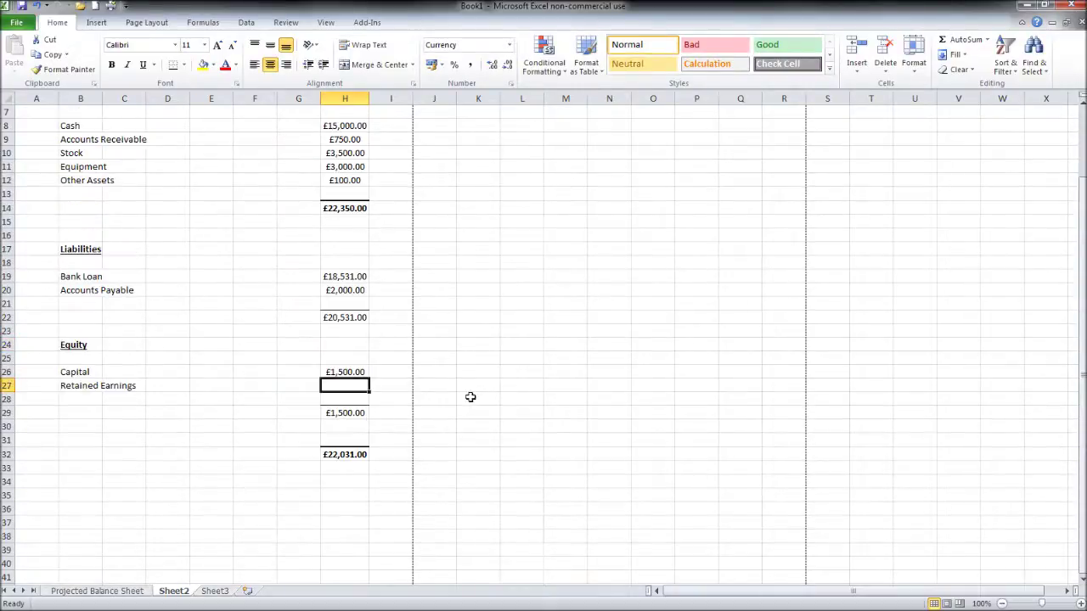
left_click(345, 277)
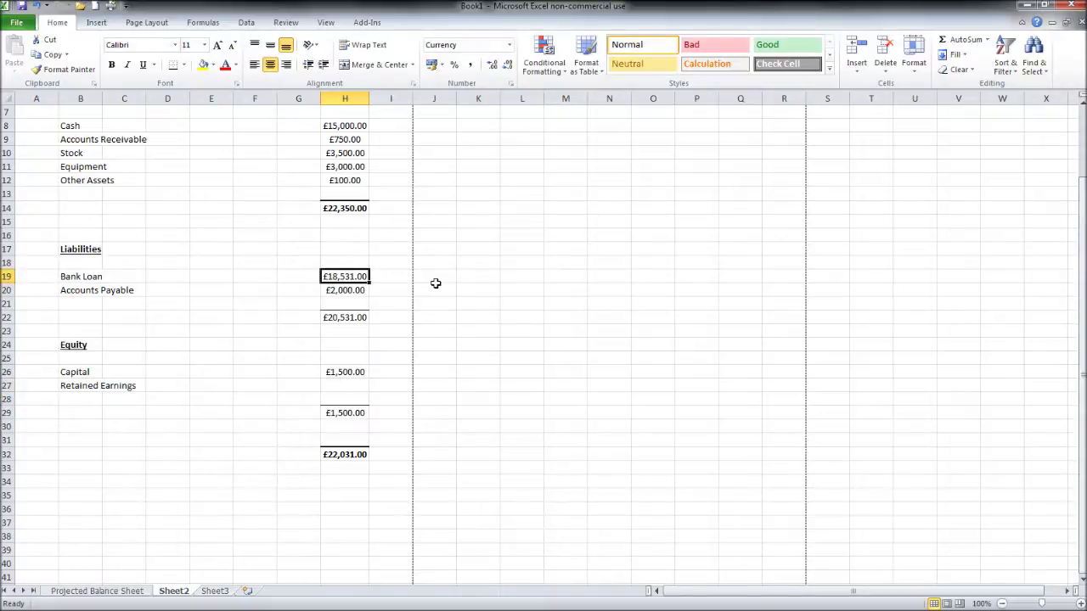
- Change Bank Loan to 15000 and Capital to 5350, and mark Retained Earnings with a dash
type("15")
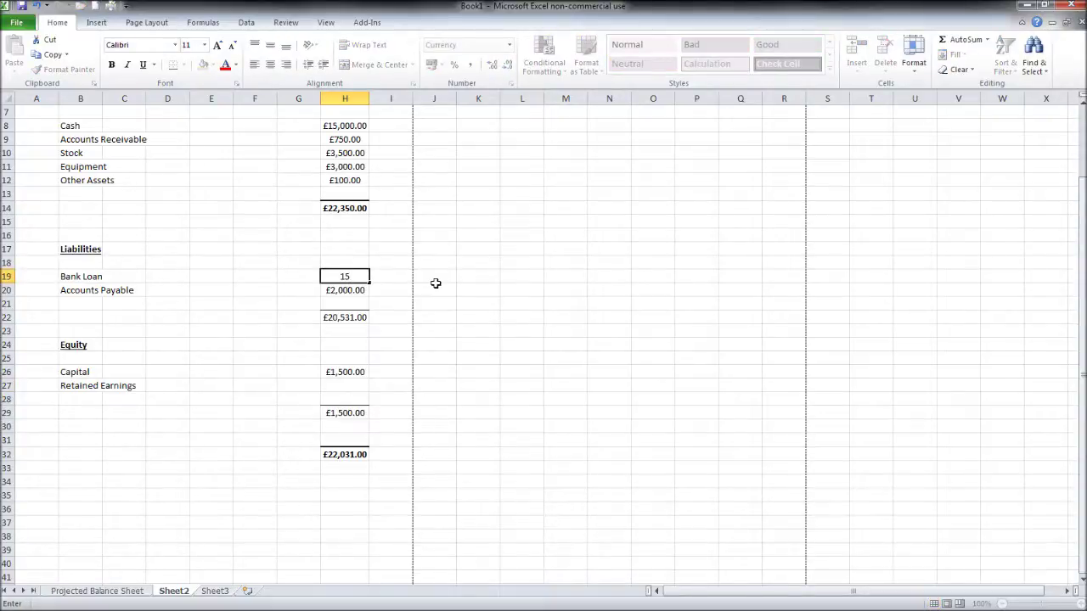
type("000")
key("Return")
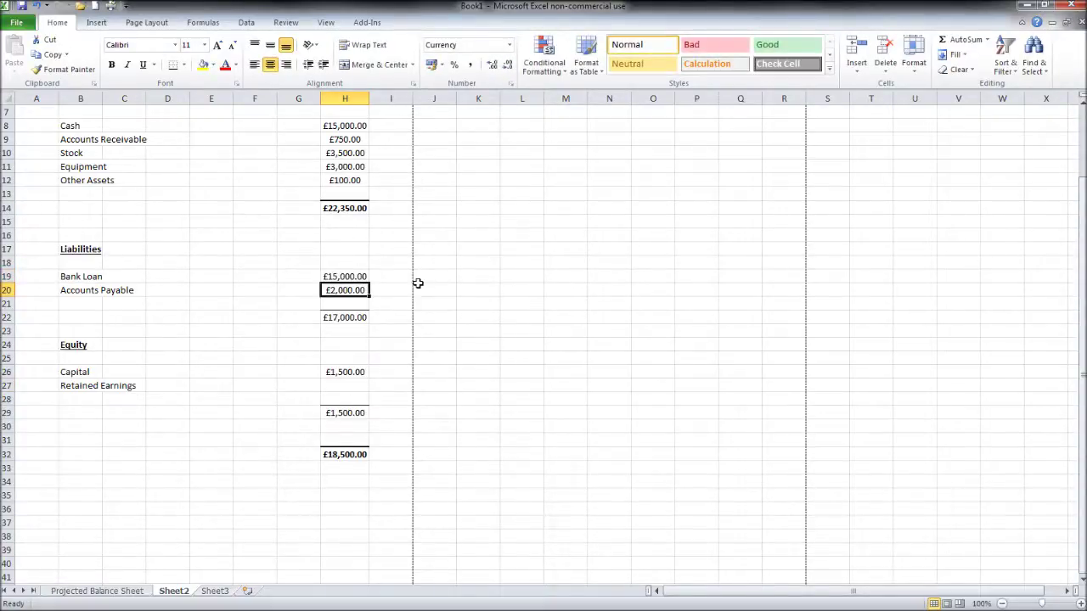
left_click(356, 371)
key("Delete")
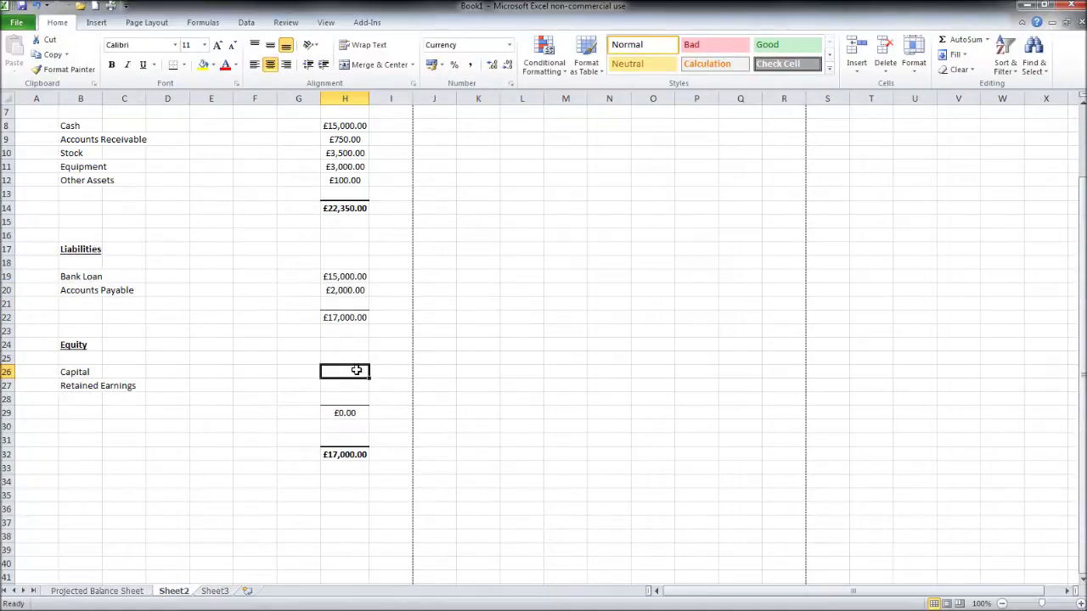
type("5350")
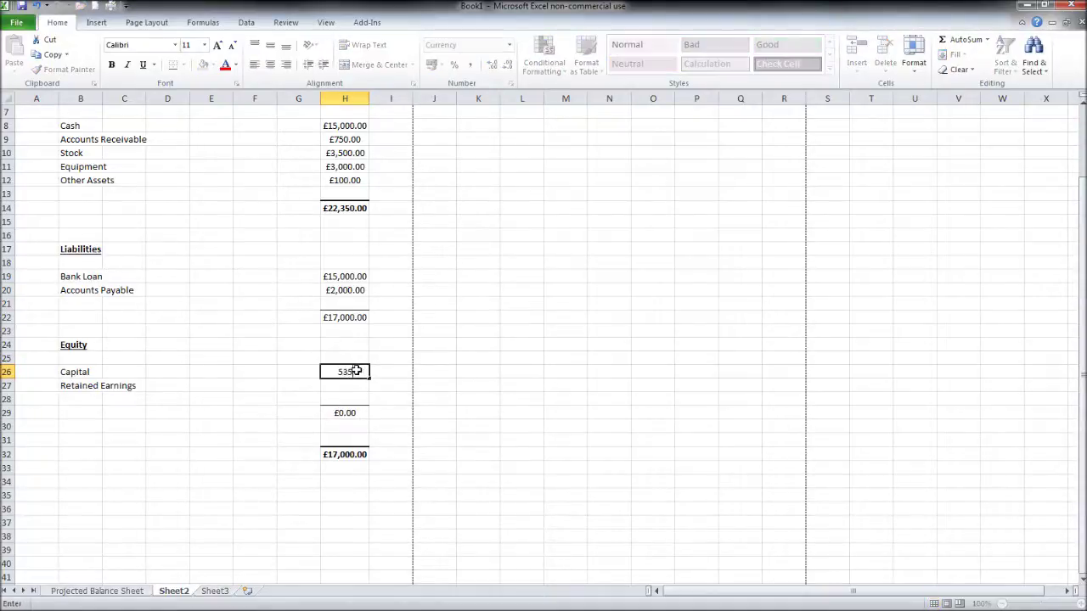
key("Return")
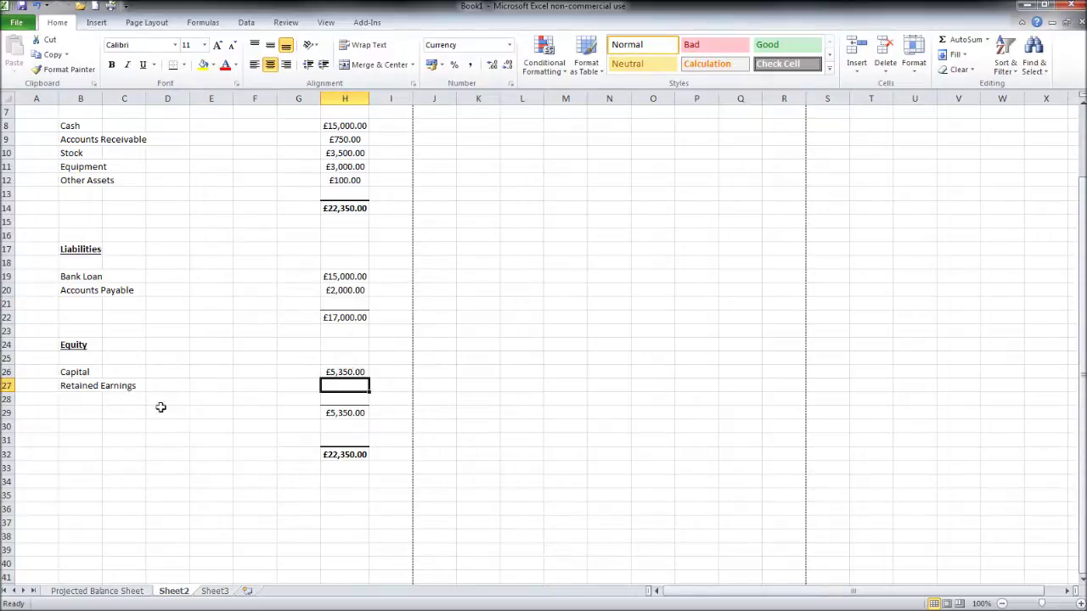
type("-")
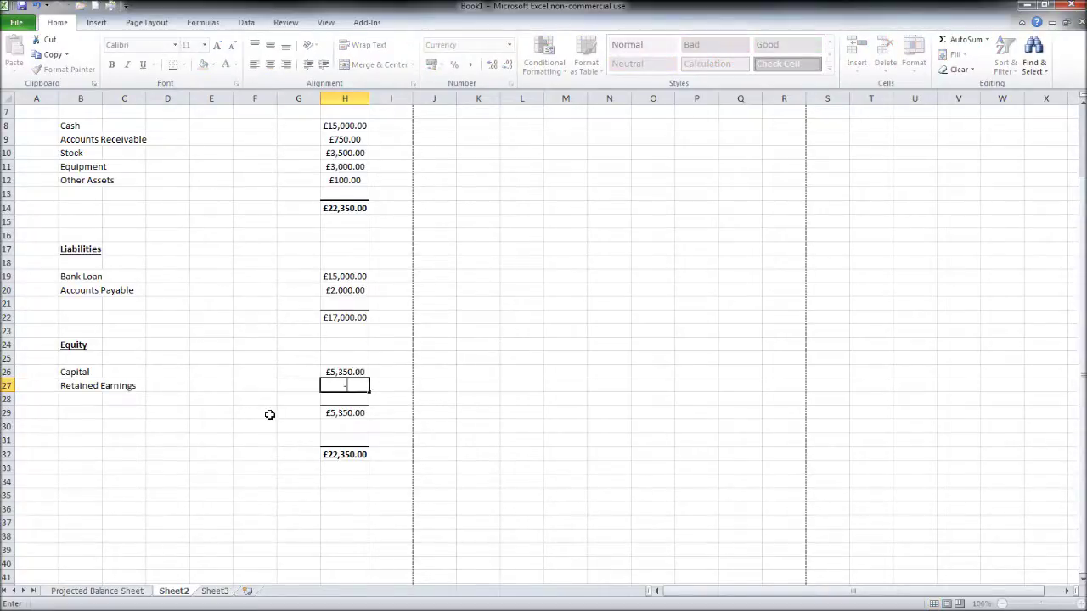
key("Return")
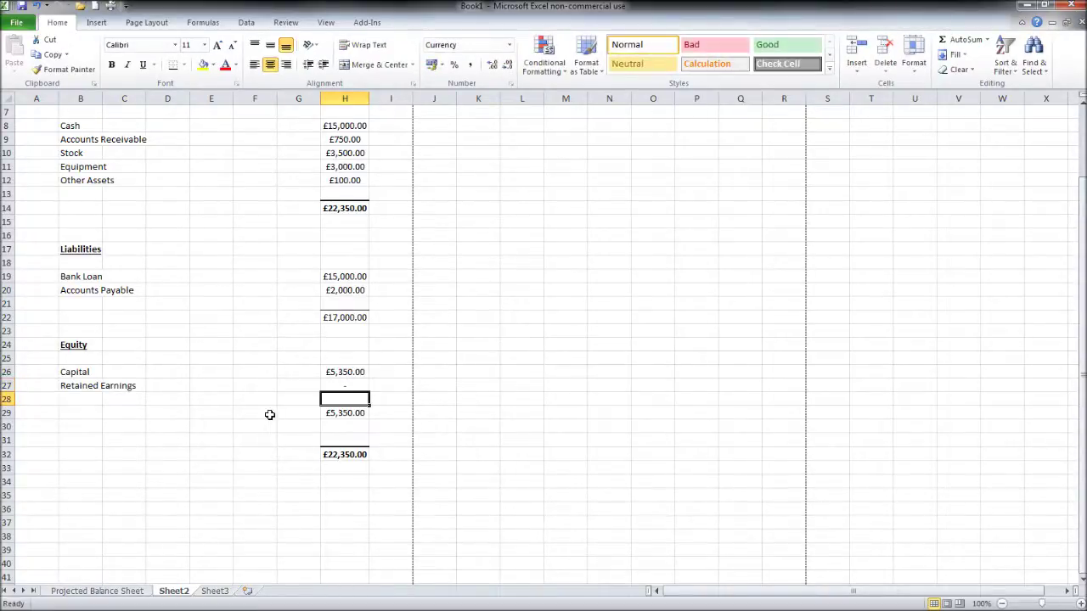
left_click(353, 211)
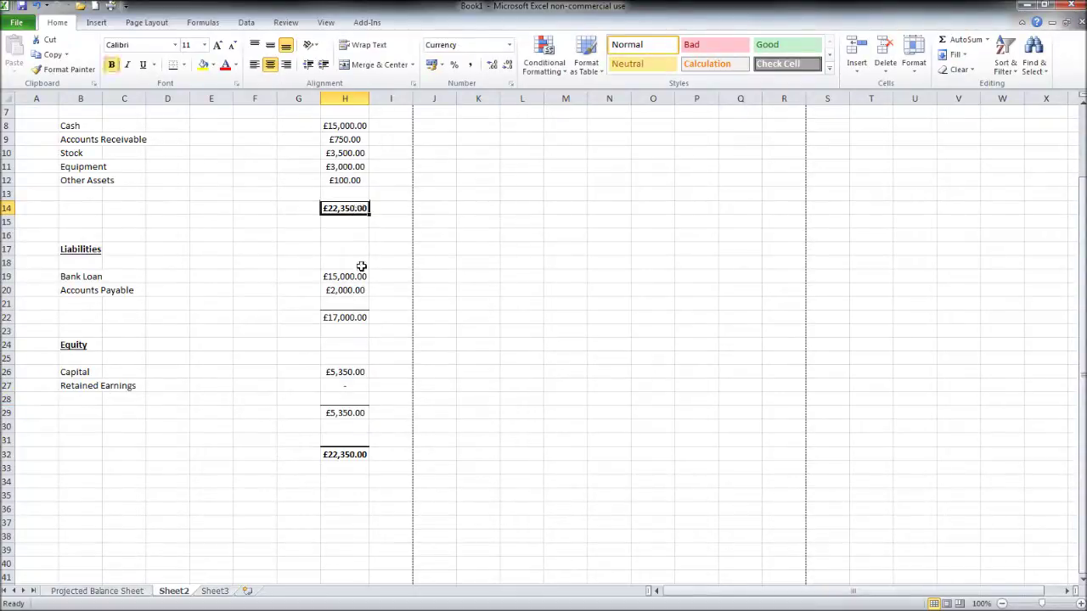
left_click(359, 456)
left_click(361, 210)
left_click(360, 453)
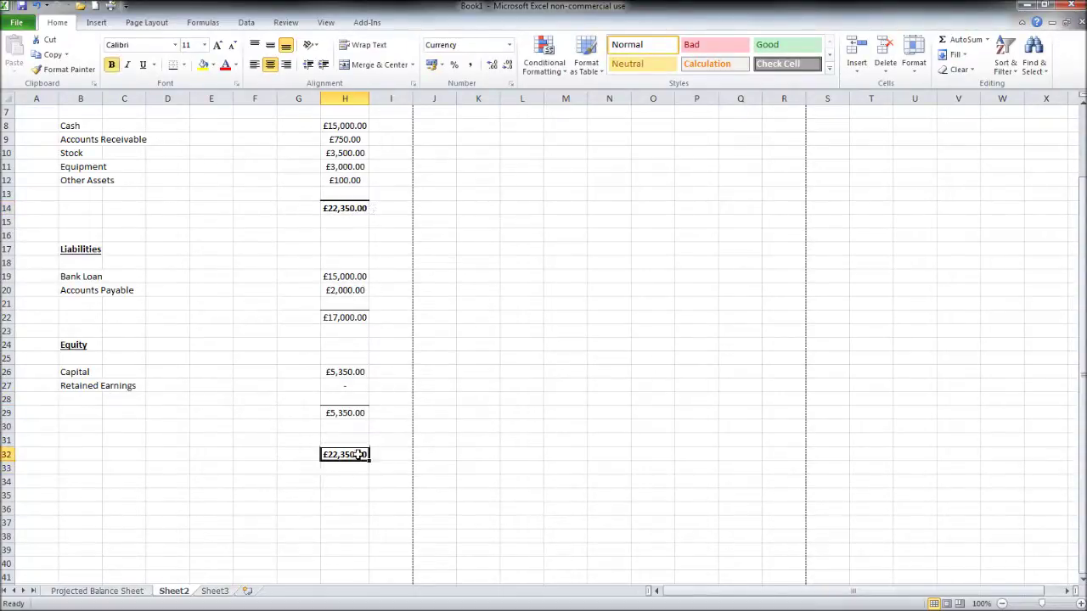
scroll(291, 332, "up", 2)
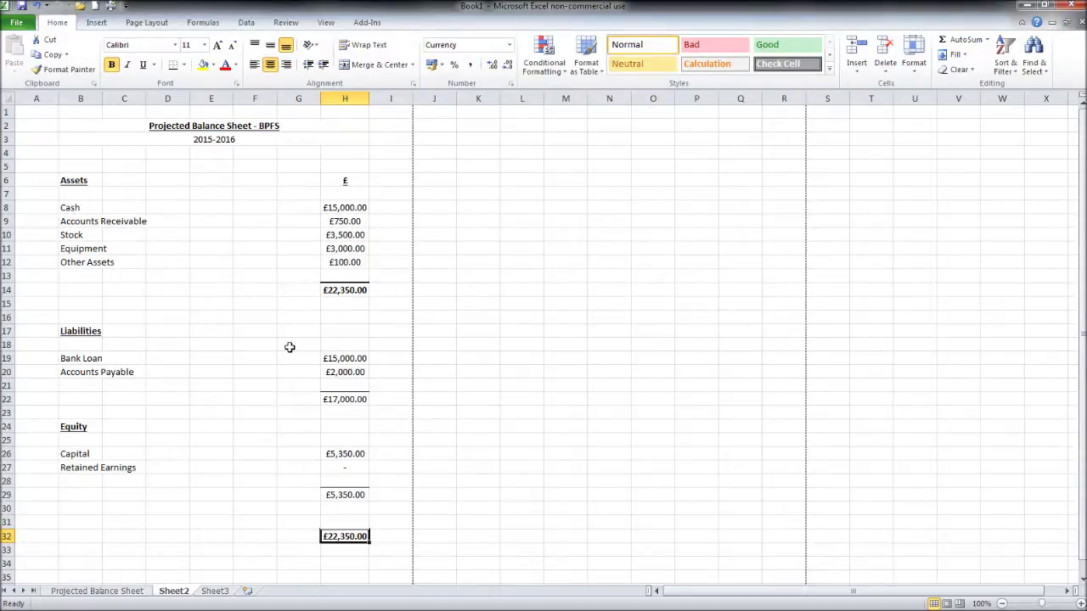